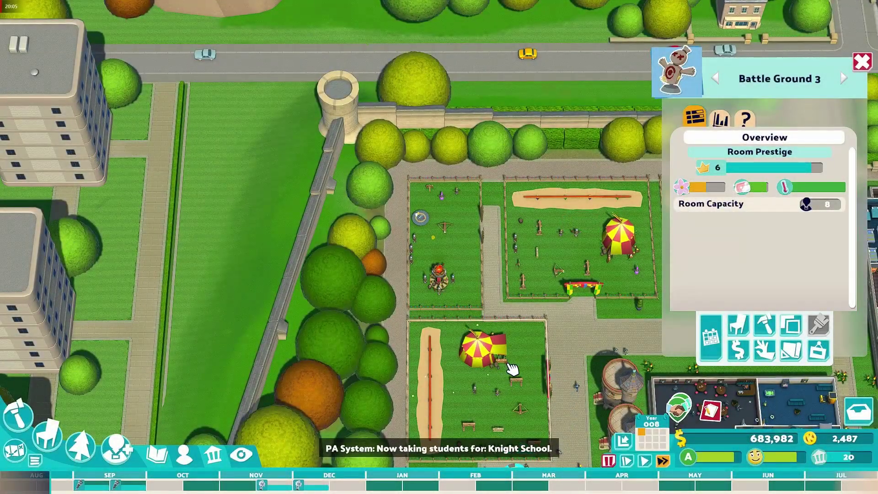
# - Book The Grand Joust at Jousting Field 5, moved to a spring date, for 1,000
pyautogui.click(512, 369)
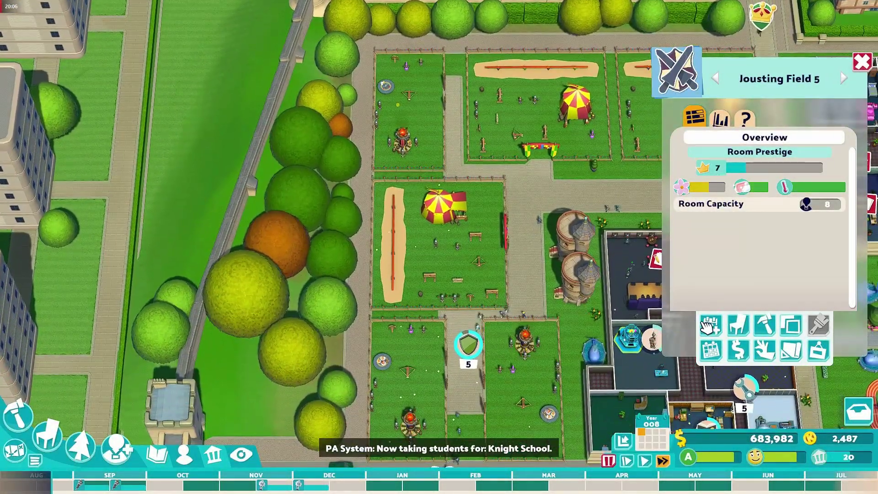
pyautogui.click(742, 394)
pyautogui.click(256, 206)
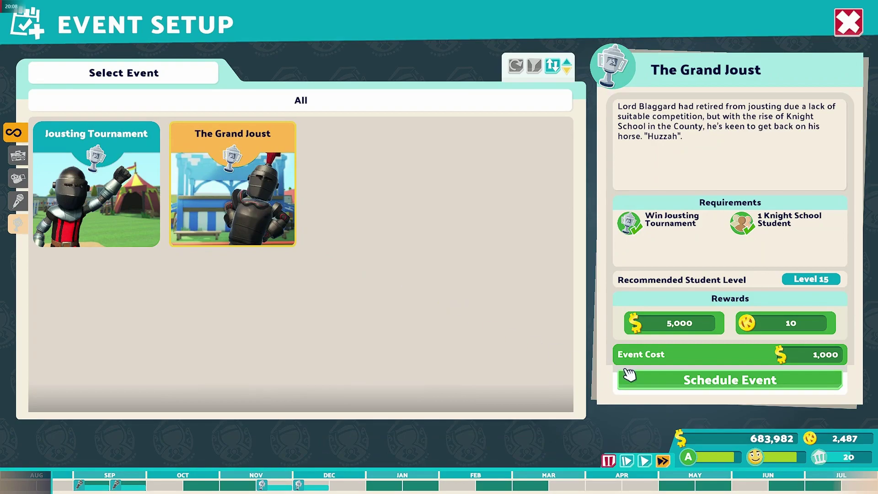
pyautogui.click(730, 381)
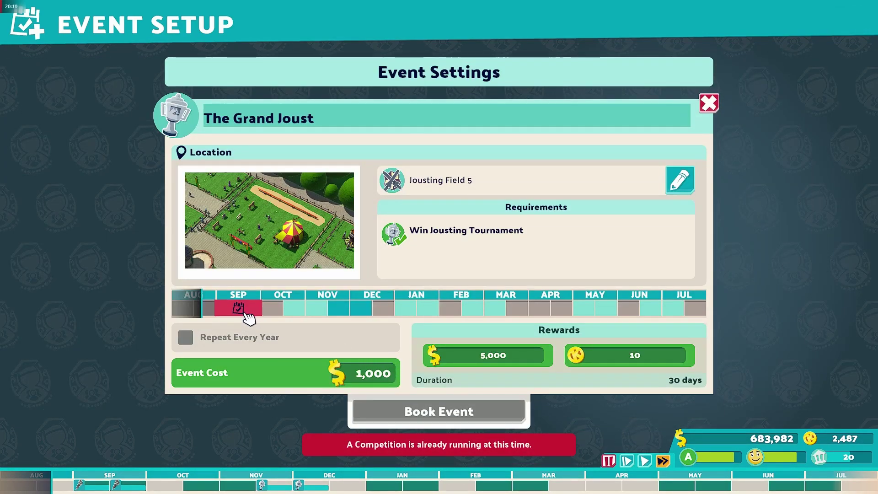
pyautogui.moveTo(239, 309); pyautogui.dragTo(539, 308)
pyautogui.click(439, 411)
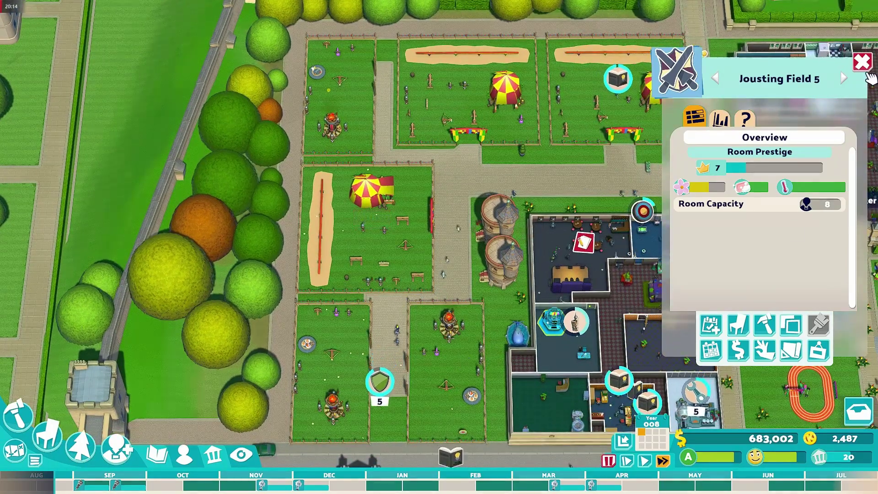
# - Let the joust against Lord Blaggard finish, then accept the report's 5,000 money and 10 Kudosh
pyautogui.press('Escape')
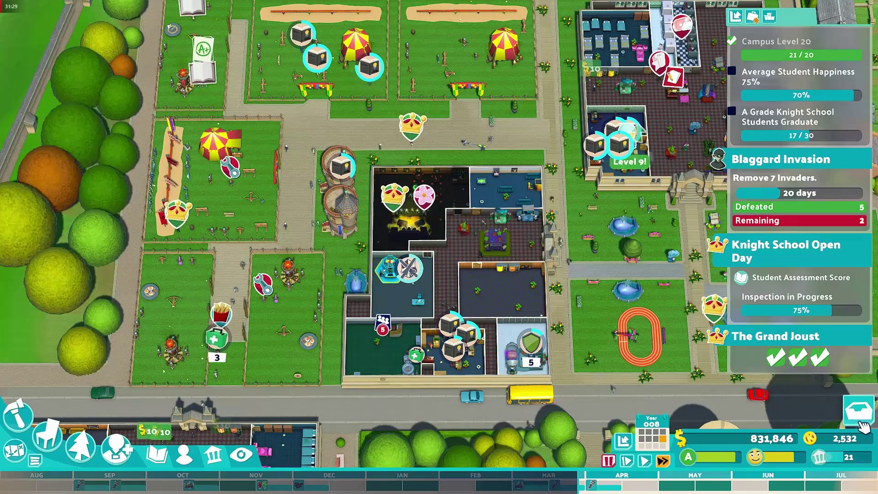
pyautogui.scroll(2, 595, 357)
pyautogui.scroll(-2, 596, 356)
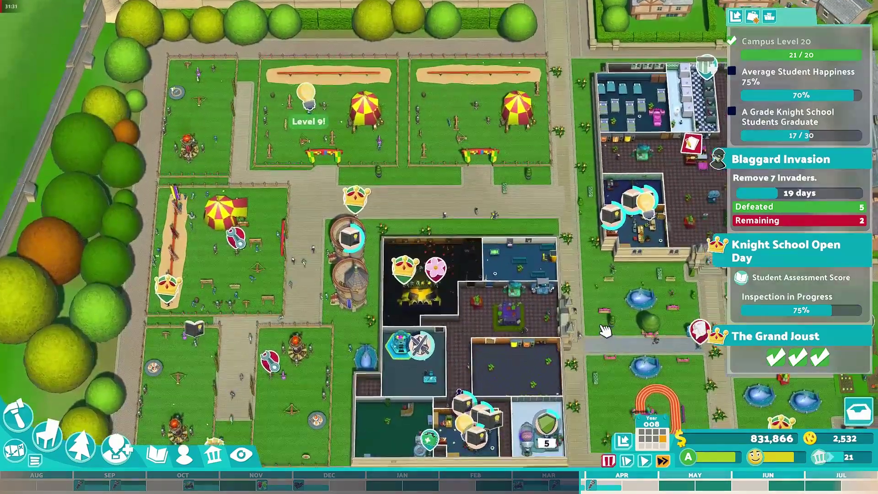
pyautogui.scroll(2, 596, 343)
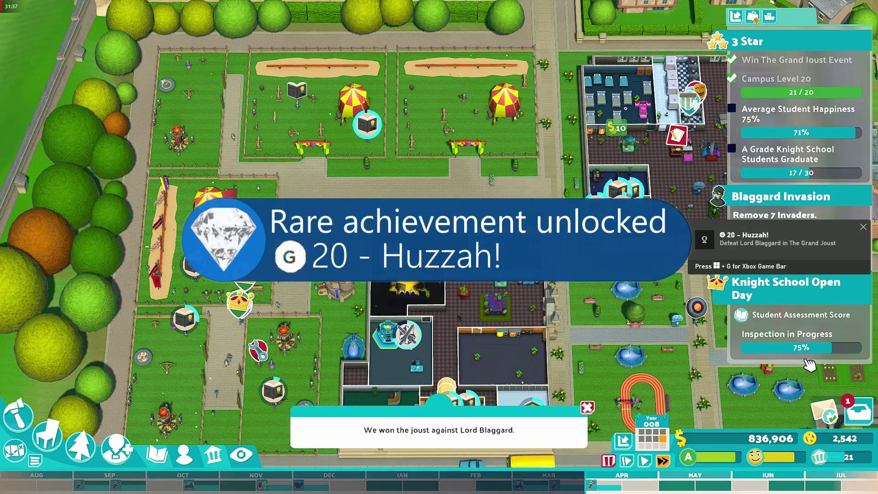
pyautogui.click(853, 411)
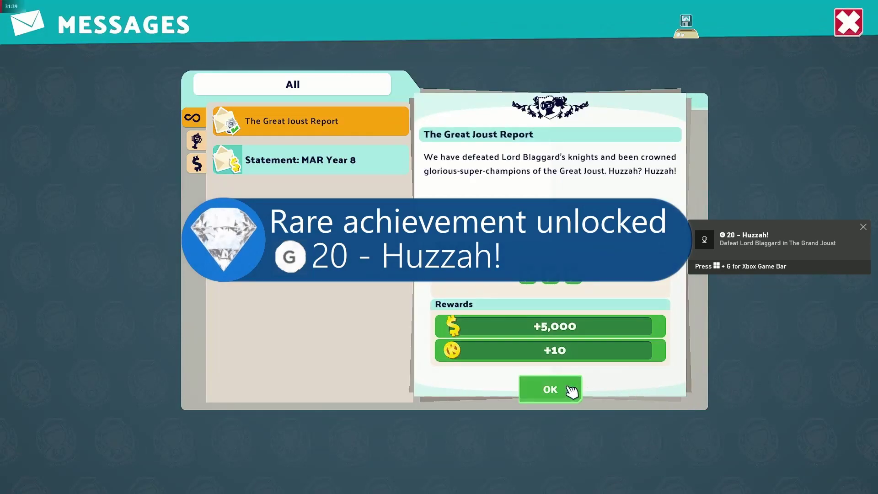
pyautogui.click(545, 390)
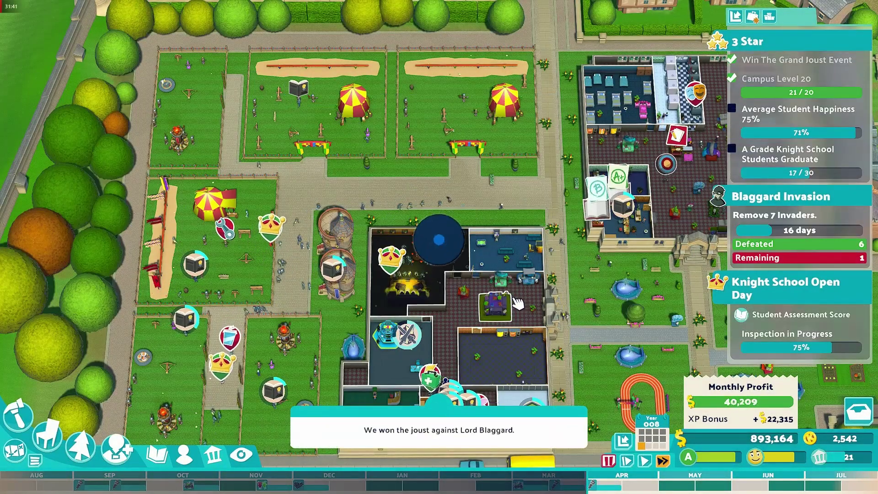